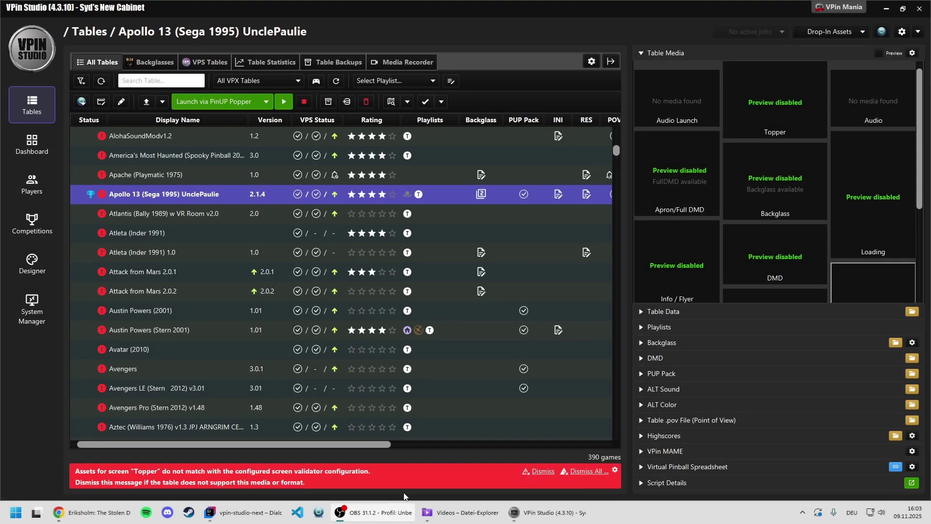
# Step: Switch to PinUP Popper Setup, view the game tags in the Games Manager, and exit the setup
pyautogui.click(319, 514)
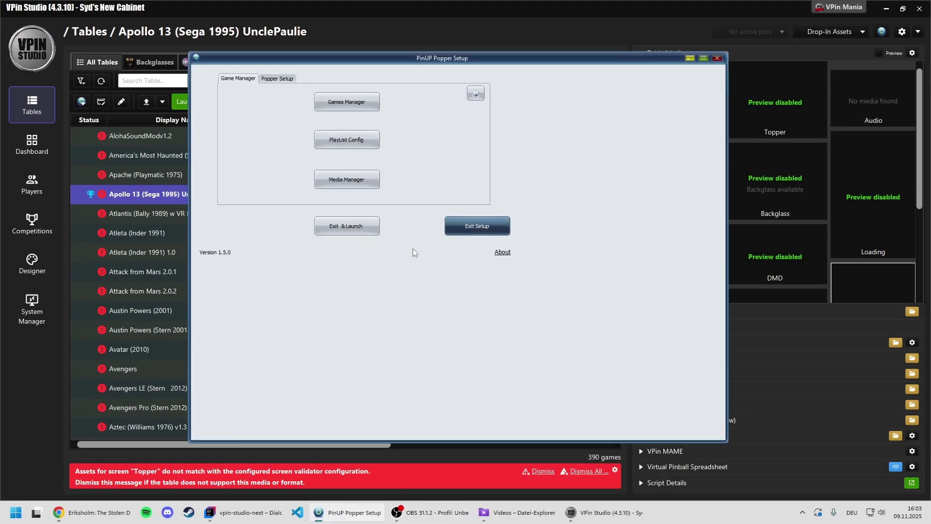
pyautogui.click(346, 103)
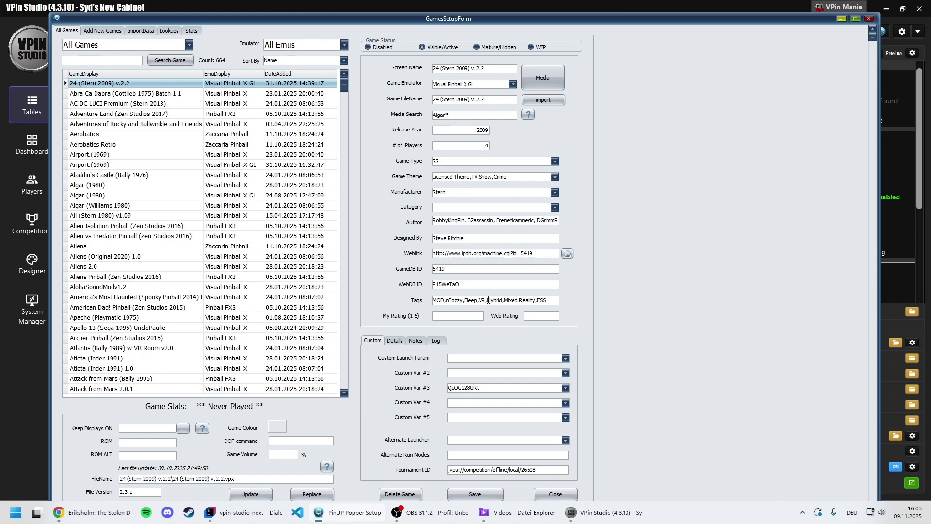
pyautogui.click(869, 18)
pyautogui.click(465, 225)
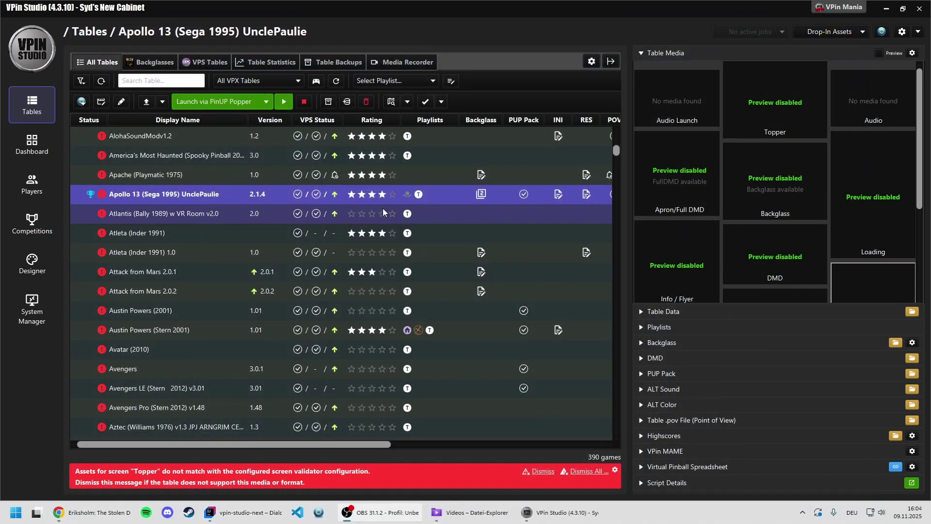
# Step: Add the tag "awesome table" to the Apollo 13 (Sega 1995) table in the Table Data Manager and save it
pyautogui.click(162, 197)
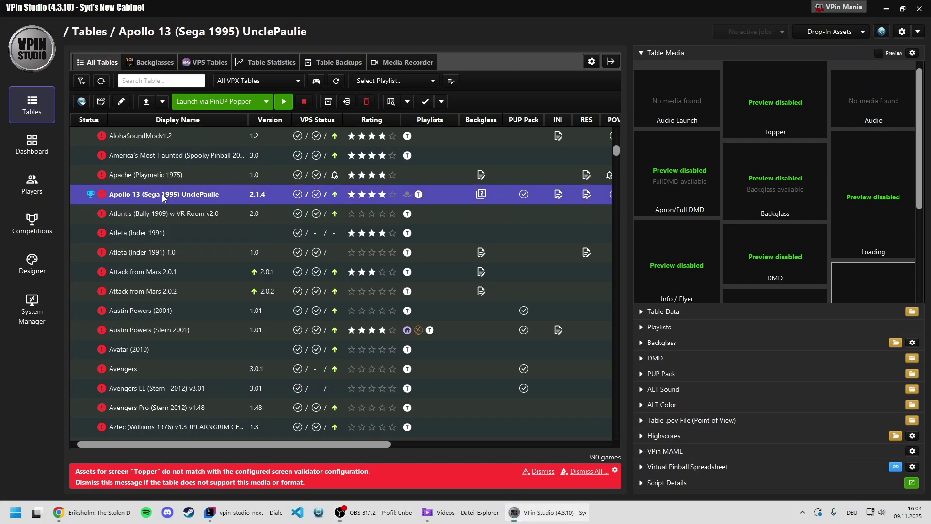
pyautogui.doubleClick(163, 196)
pyautogui.moveTo(553, 93); pyautogui.dragTo(250, 25)
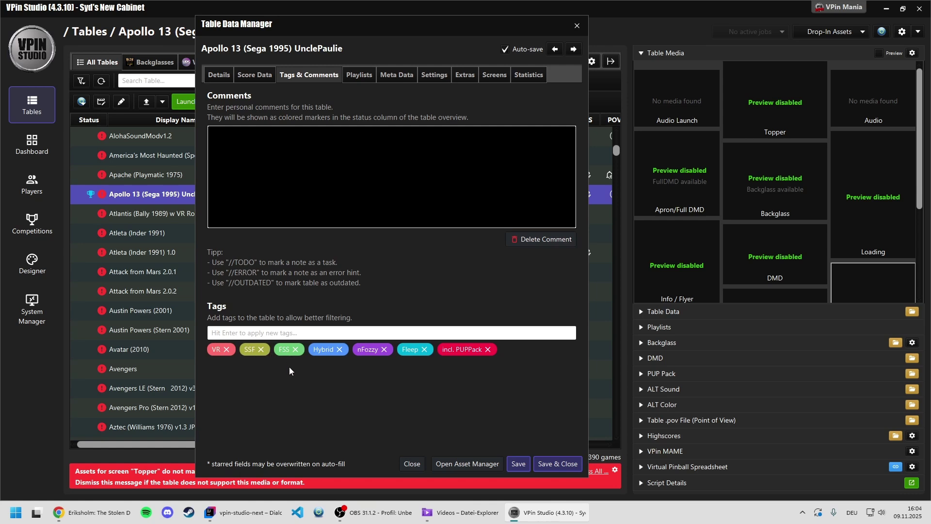
pyautogui.click(280, 333)
pyautogui.write('awesome table')
pyautogui.press('Return')
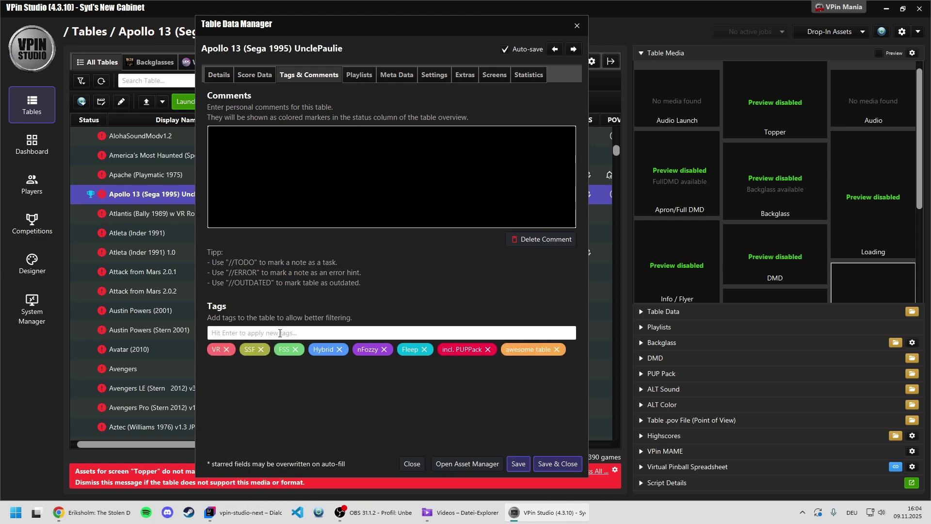
pyautogui.click(557, 465)
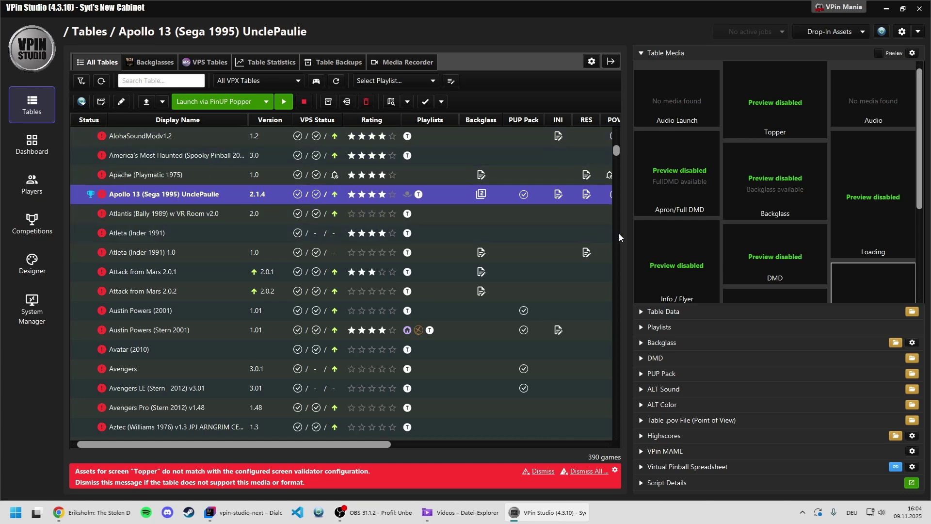
# Step: Remove the "awesome table" tag from Apollo 13 (Sega 1995) in its table data
pyautogui.click(674, 313)
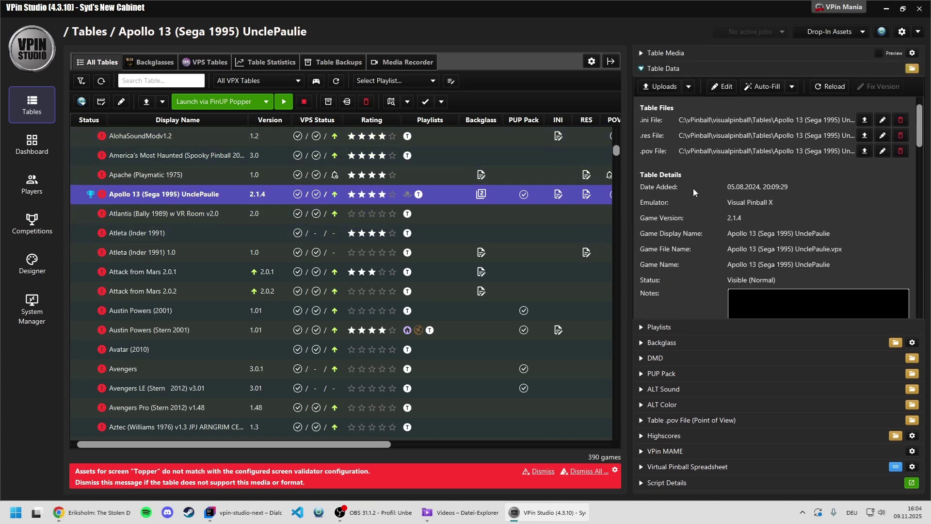
pyautogui.moveTo(923, 120); pyautogui.dragTo(923, 146)
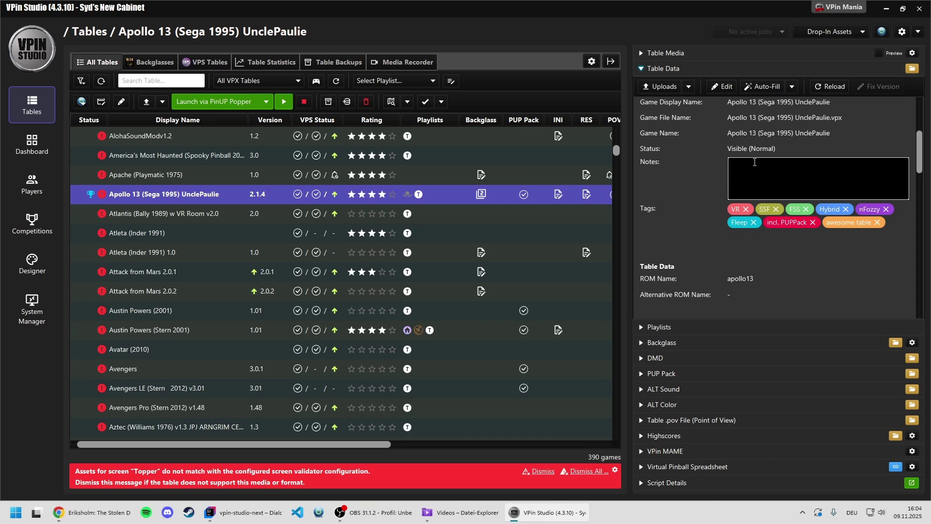
pyautogui.click(877, 223)
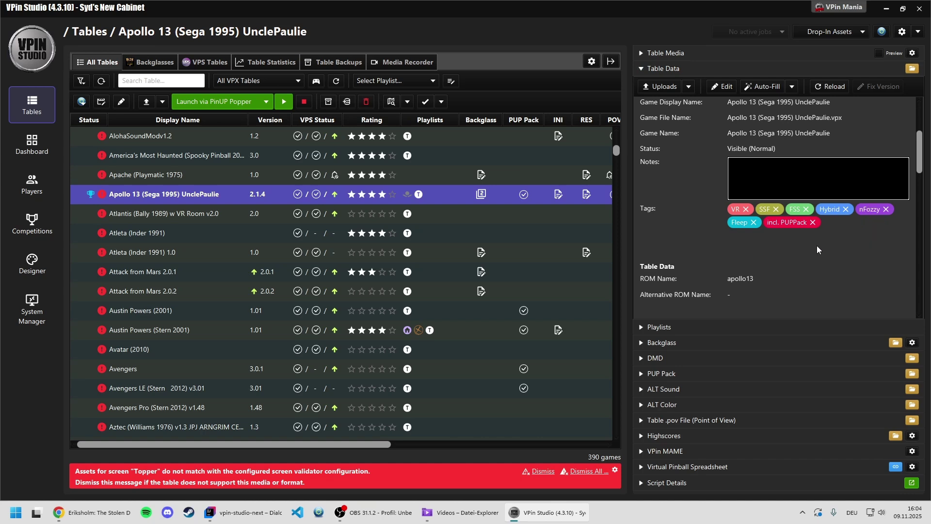
# Step: Filter the table list by the "incl. PUPPack" tag, check the tags filter, then clear and close it
pyautogui.click(786, 227)
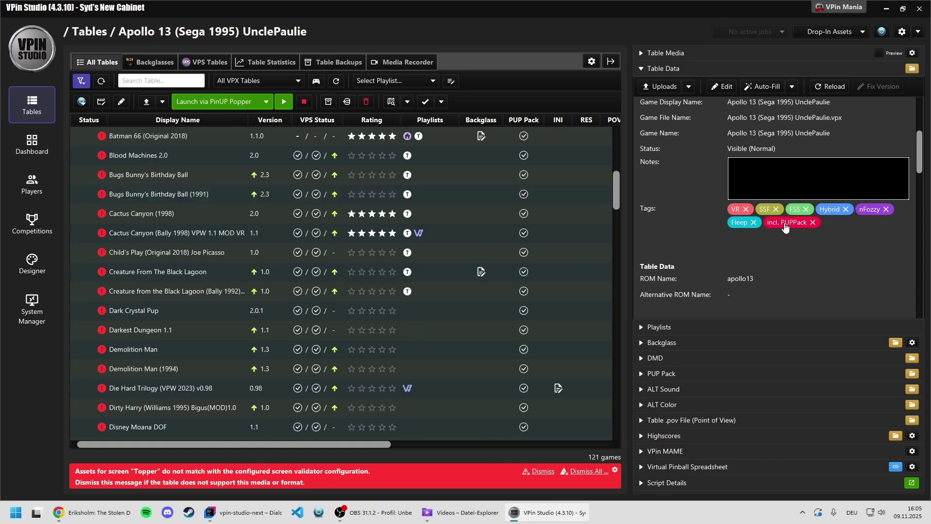
pyautogui.click(79, 89)
pyautogui.scroll(-3, 127, 318)
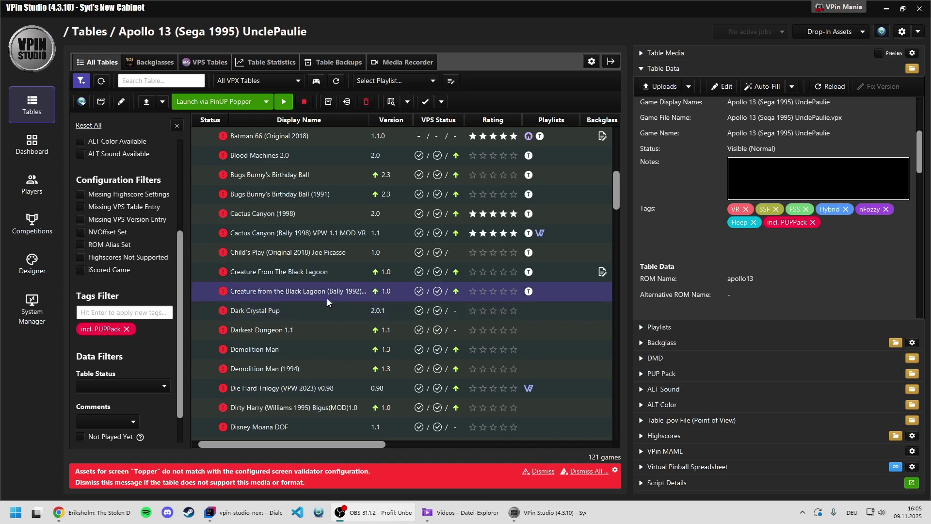
pyautogui.click(126, 329)
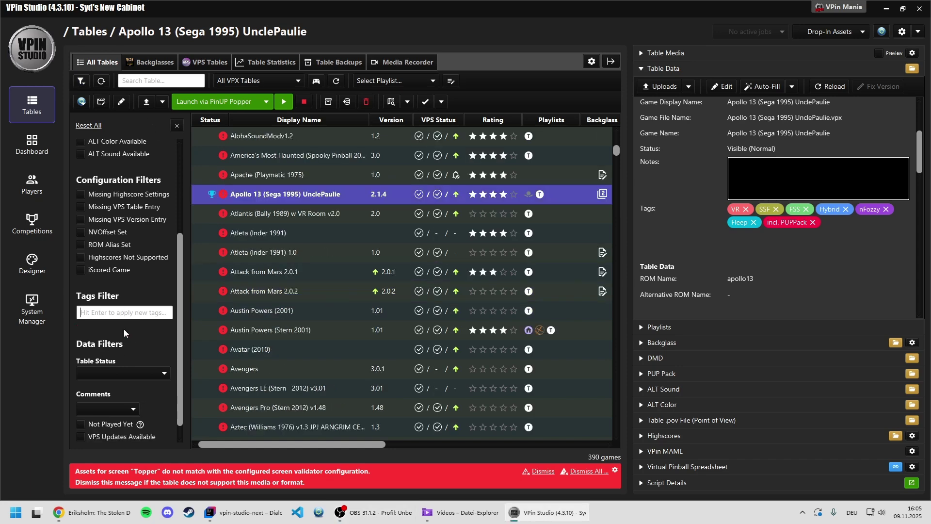
pyautogui.click(177, 126)
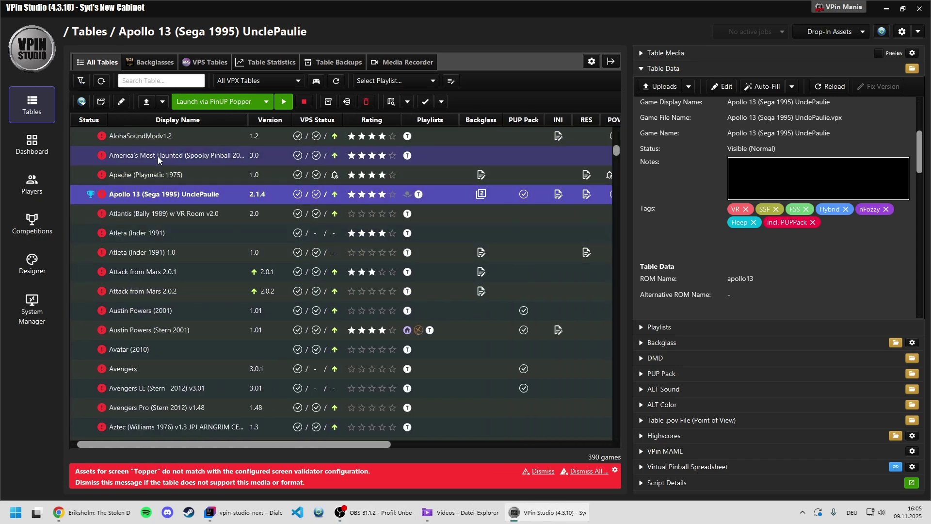
# Step: Open bulk tagging for the tables from America's Most Haunted through Austin Powers (Stern 2001)
pyautogui.click(159, 156)
pyautogui.keyDown('shift'); pyautogui.click(152, 330); pyautogui.keyUp('shift')
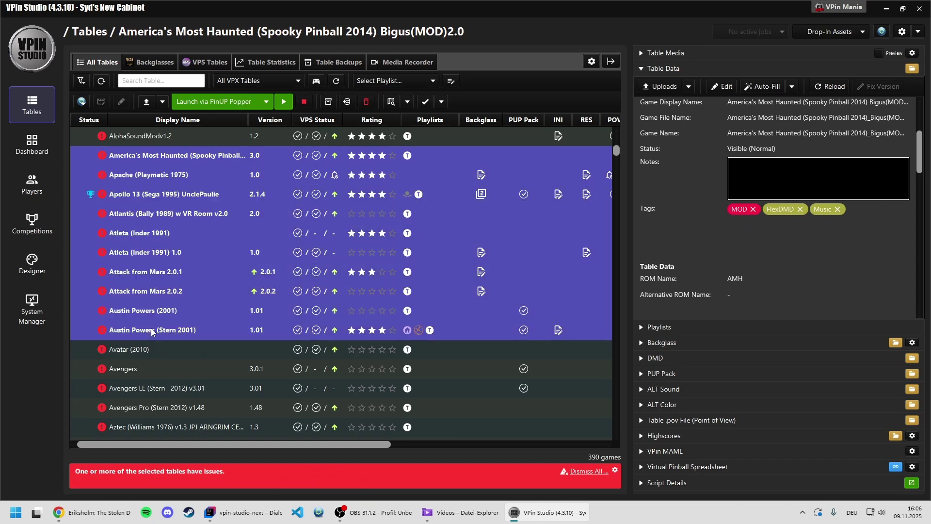
pyautogui.rightClick(204, 206)
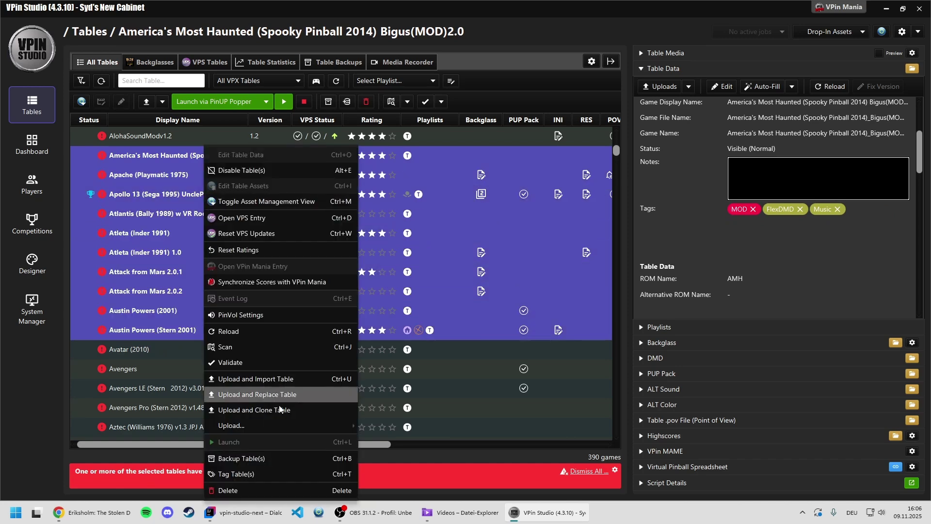
pyautogui.click(241, 477)
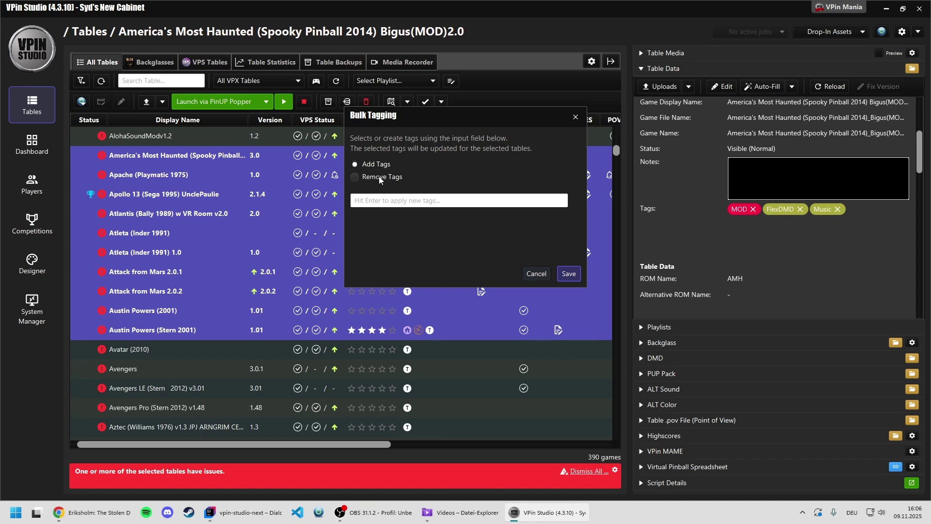
pyautogui.click(379, 177)
pyautogui.click(385, 200)
pyautogui.write('in')
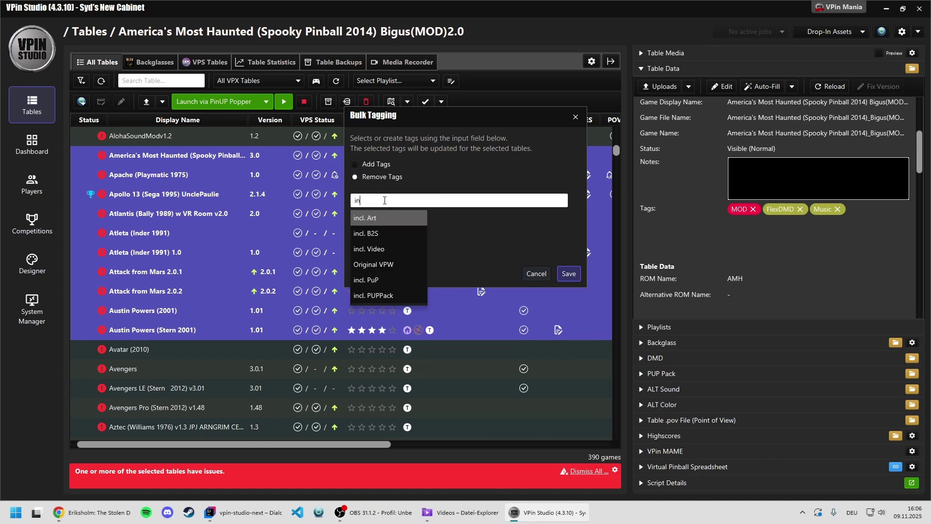
pyautogui.press('Down')
pyautogui.press('Down')
pyautogui.press('Down')
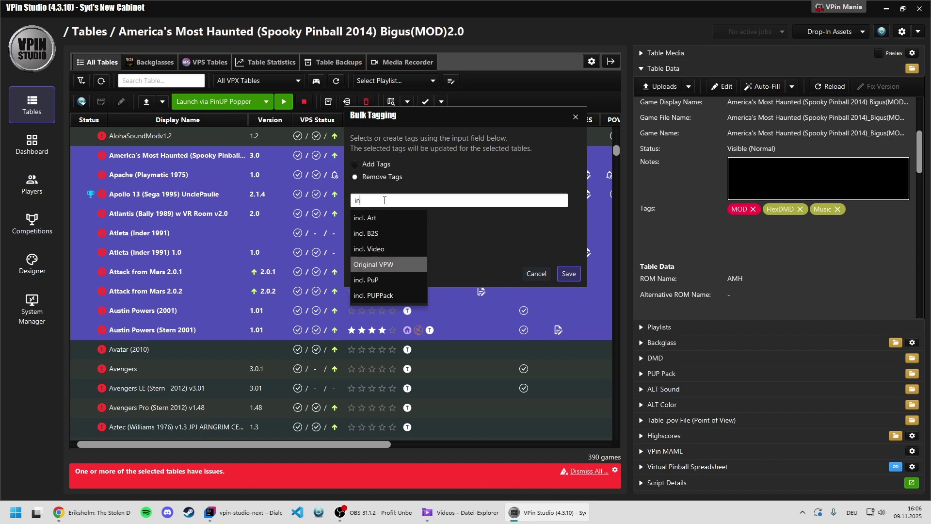
pyautogui.press('Down')
pyautogui.press('Return')
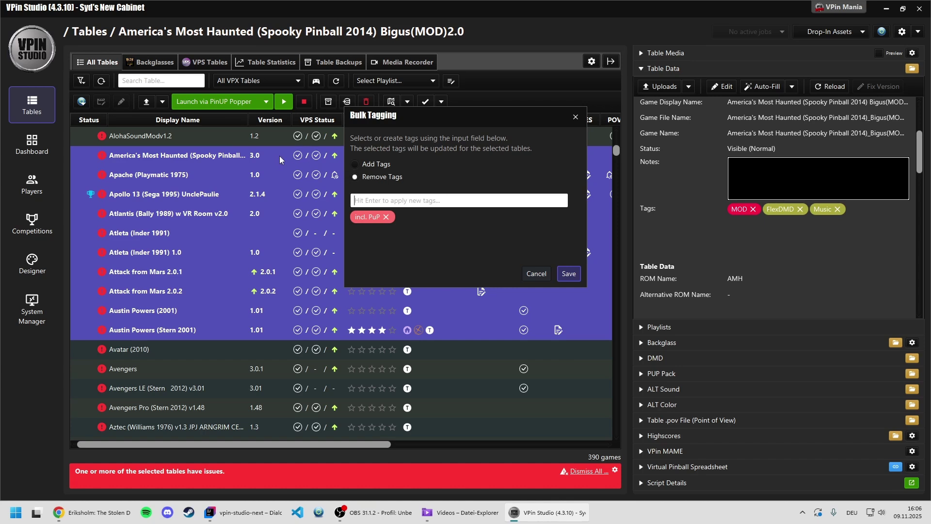
pyautogui.click(370, 171)
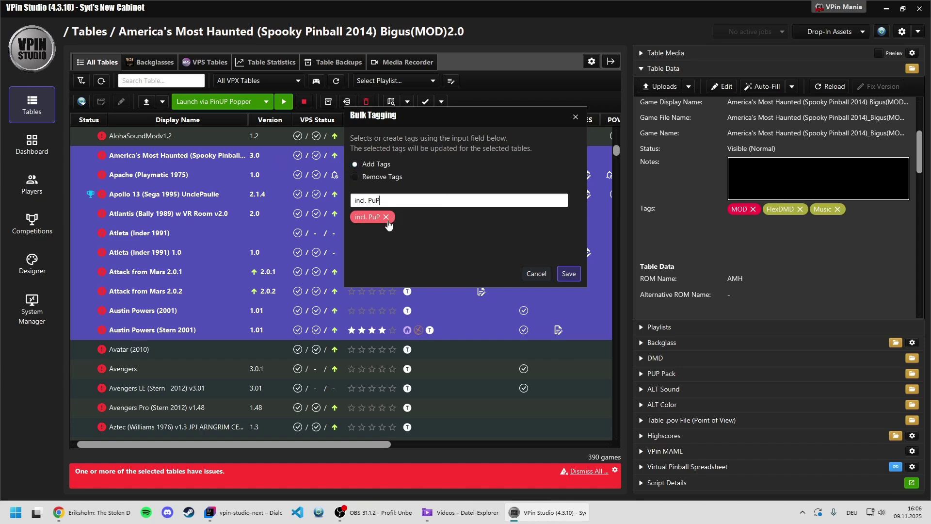
pyautogui.click(386, 216)
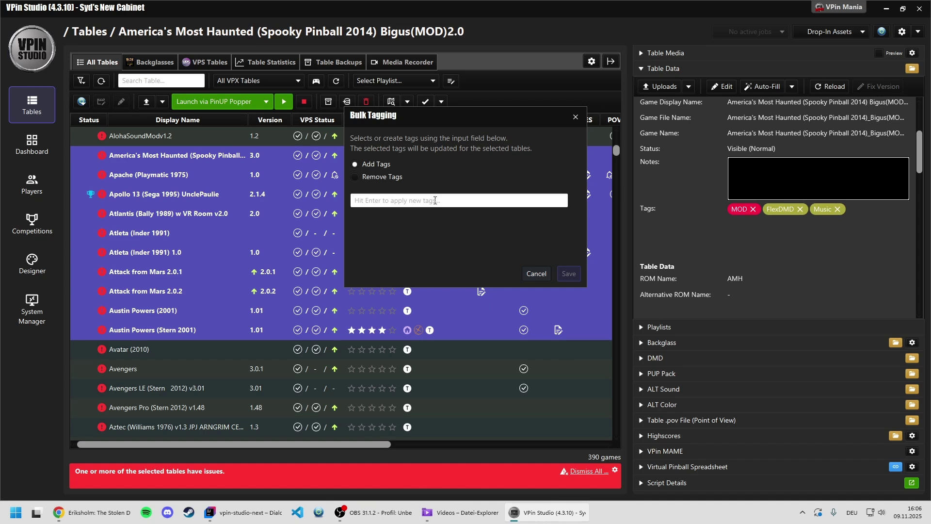
# Step: Add the tag "new tables" to all selected tables and save the bulk tagging
pyautogui.write('new tables')
pyautogui.press('Return')
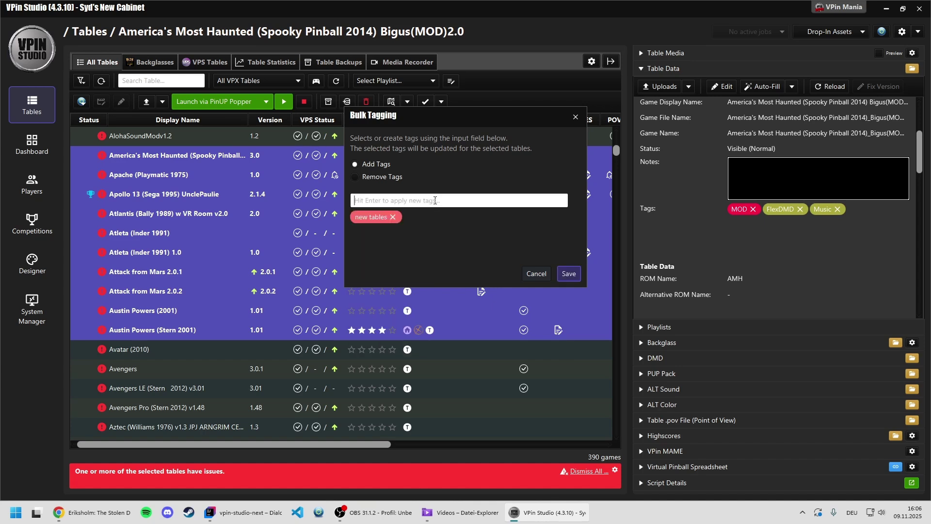
pyautogui.click(569, 274)
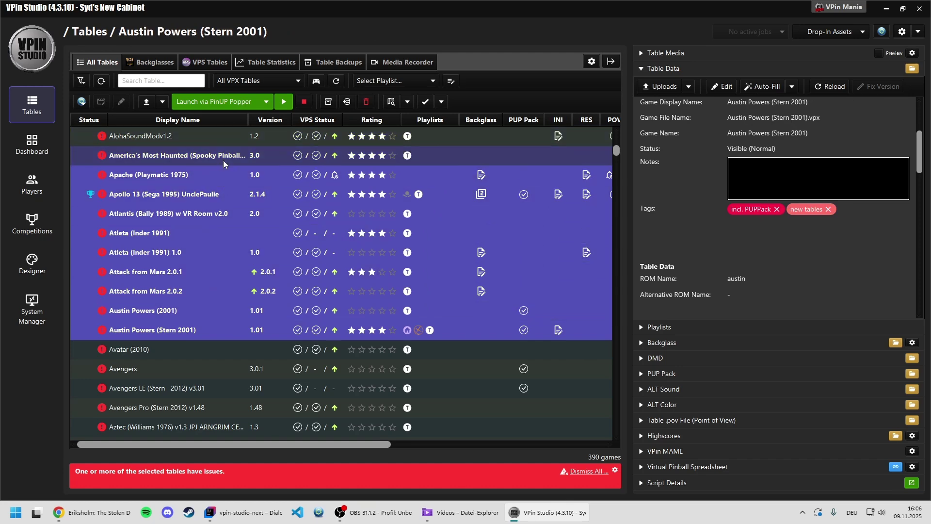
# Step: Check the tags of the individual bulk-tagged tables, starting with America's Most Haunted and Apache (Playmatic 1975)
pyautogui.click(242, 155)
pyautogui.click(191, 175)
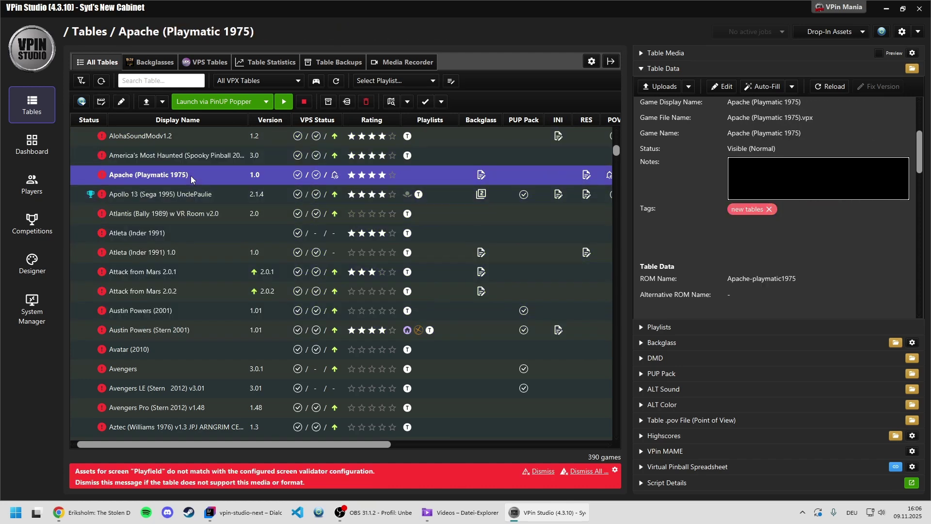
pyautogui.press('Down')
pyautogui.press('Down')
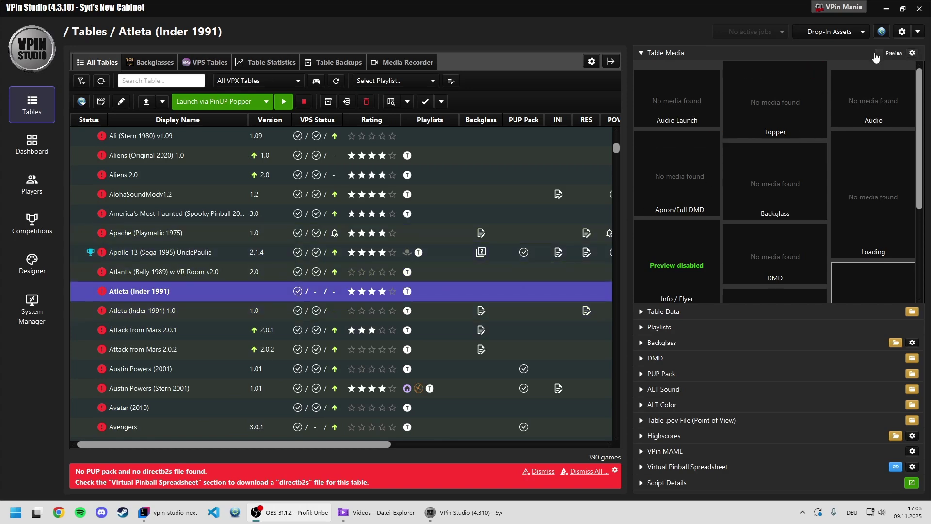
# Step: Replace the existing auto-tagging tag in the Screen Validators preferences with "recording required" and close the preferences
pyautogui.click(902, 32)
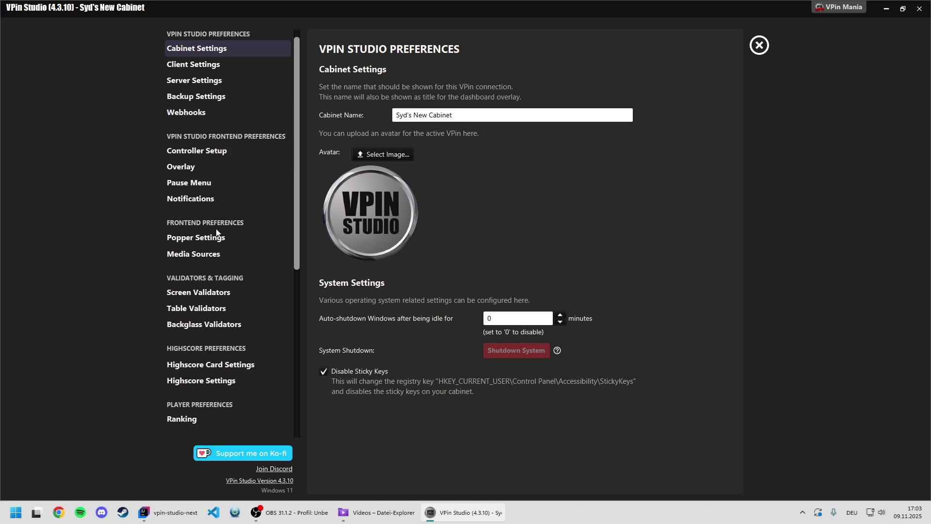
pyautogui.scroll(-2, 218, 219)
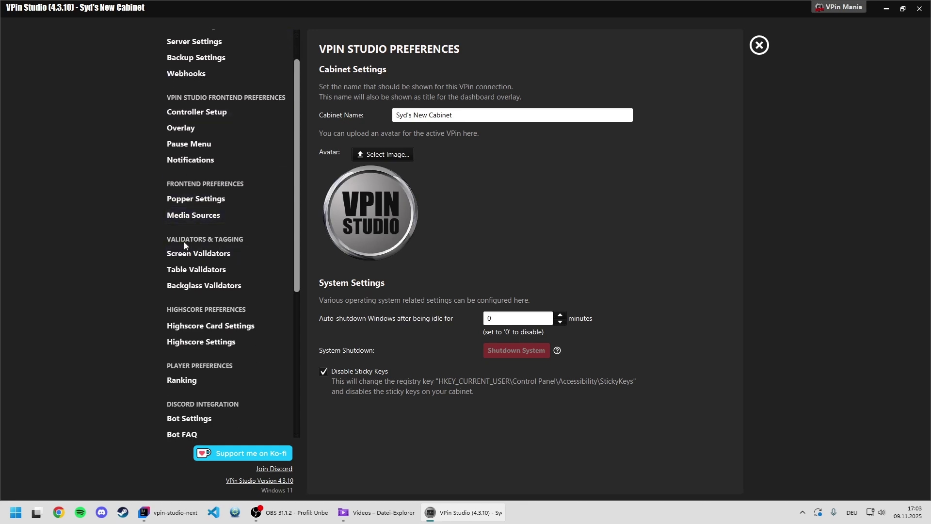
pyautogui.click(222, 259)
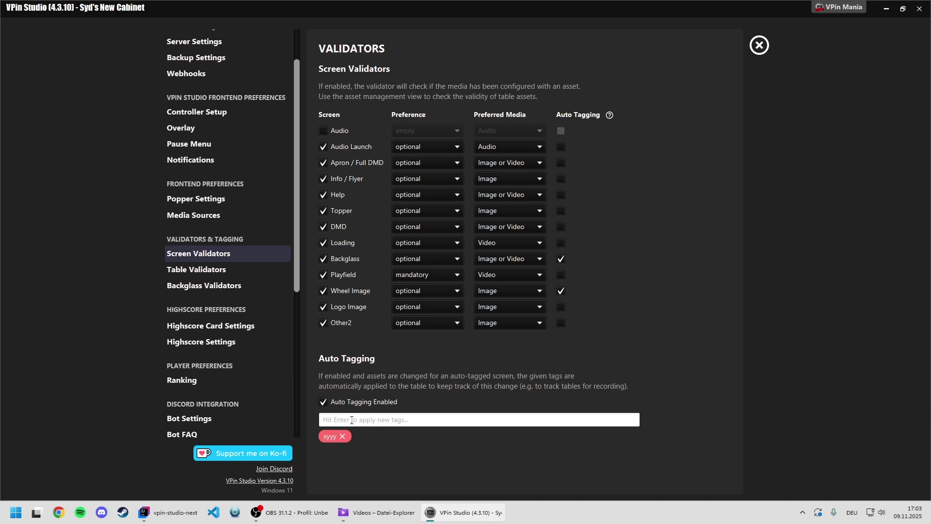
pyautogui.click(342, 436)
pyautogui.write('rec')
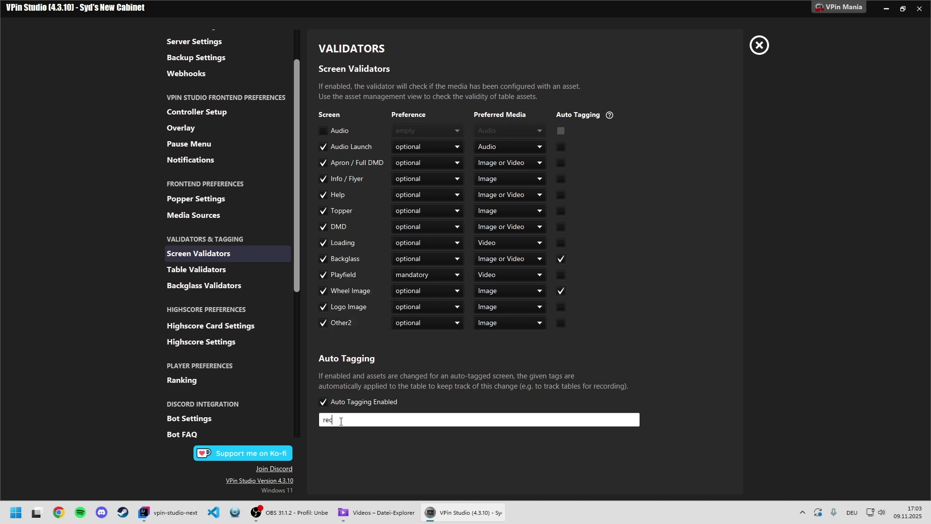
pyautogui.write('ording')
pyautogui.hotkey('ctrl', 'a')
pyautogui.write('re')
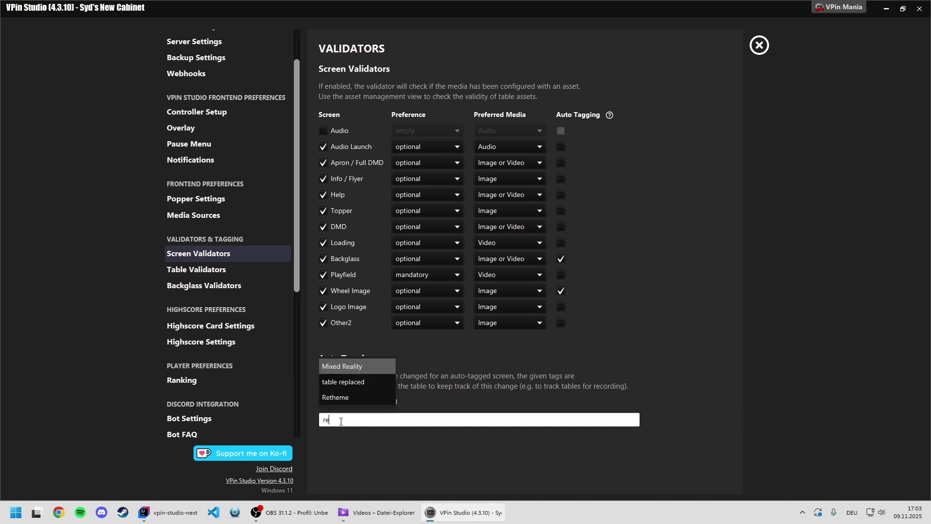
pyautogui.write('cording required')
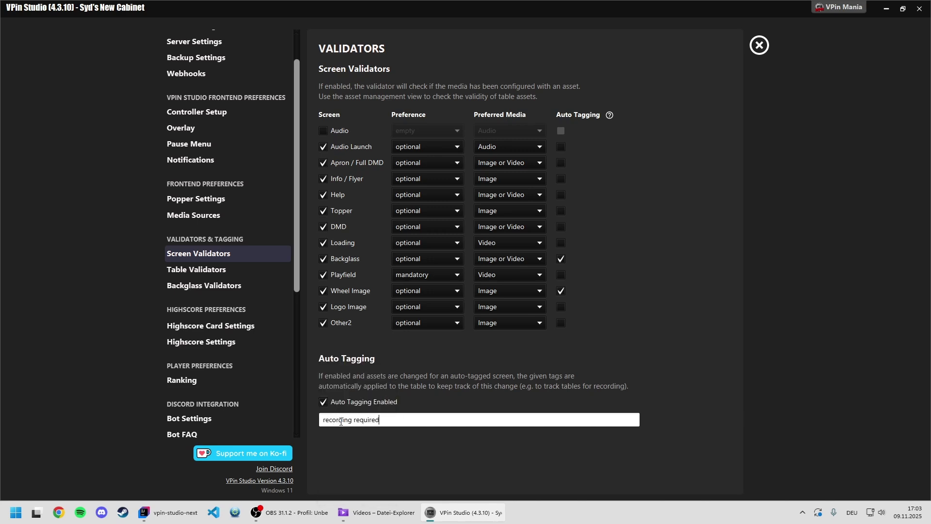
pyautogui.press('Return')
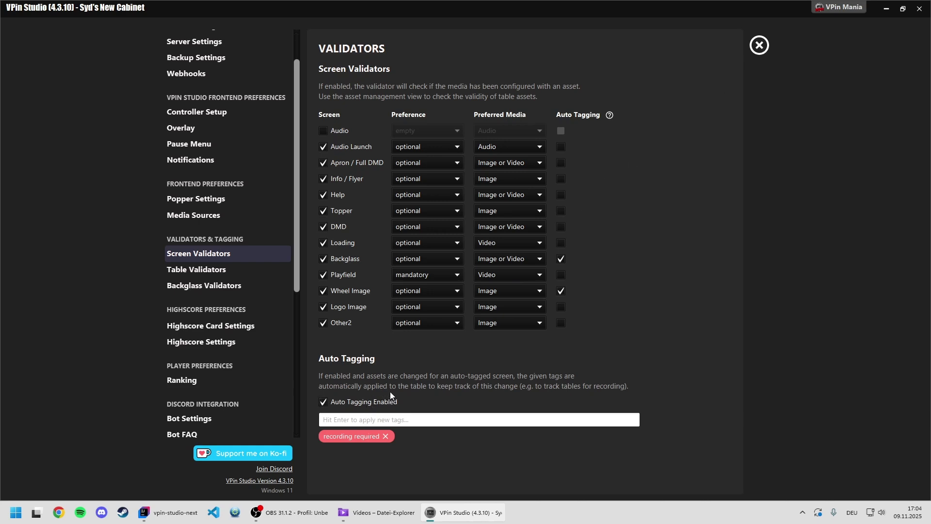
pyautogui.click(762, 47)
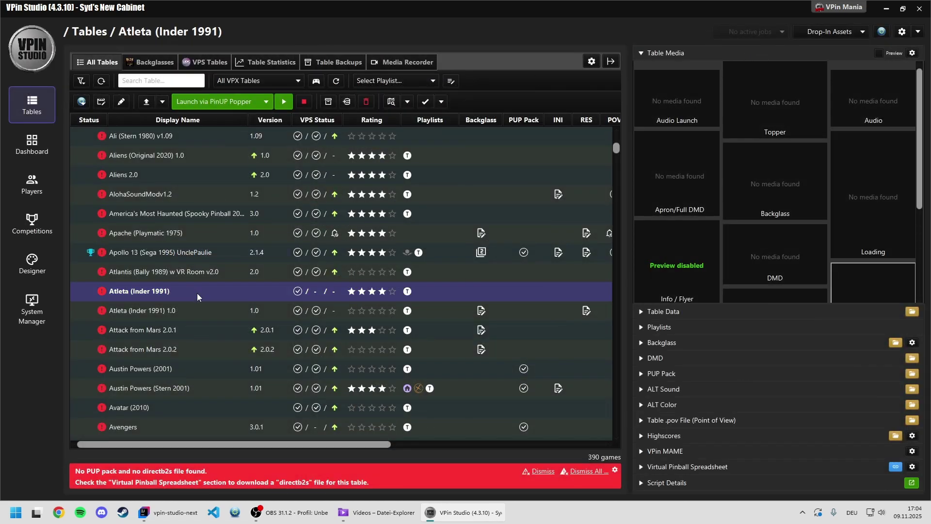
# Step: Check the tags of the Atleta (Inder 1991) table in its table data
pyautogui.scroll(-5, 750, 129)
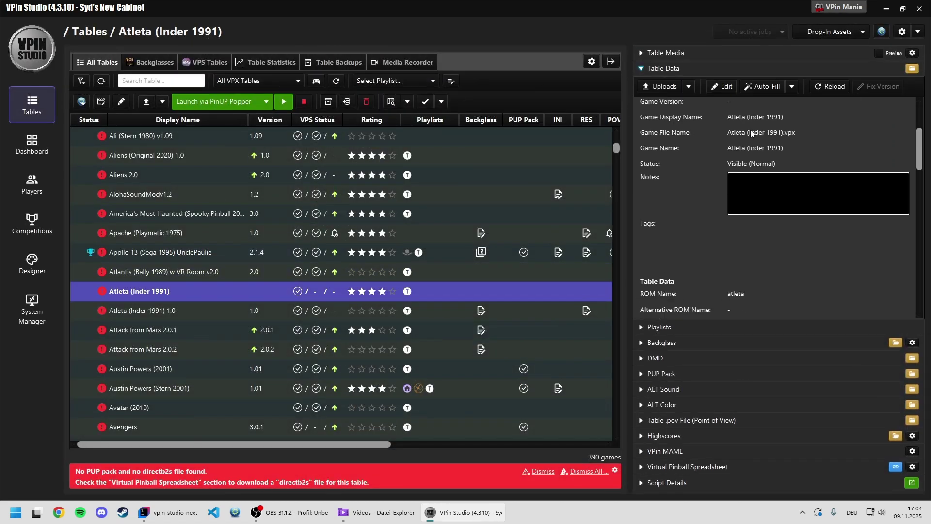
pyautogui.doubleClick(142, 291)
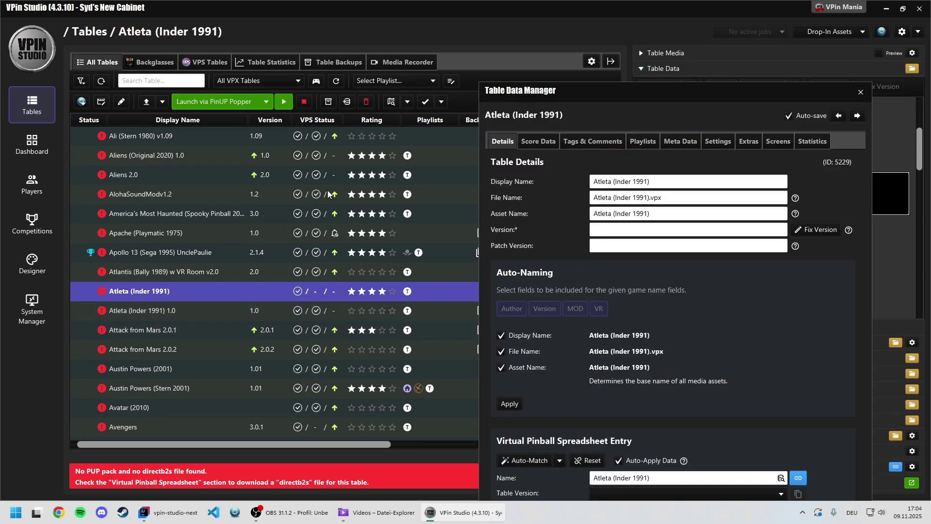
pyautogui.click(861, 92)
# Step: Delete the installed wheel image of Atleta (Inder 1991) in the Asset Manager
pyautogui.click(101, 101)
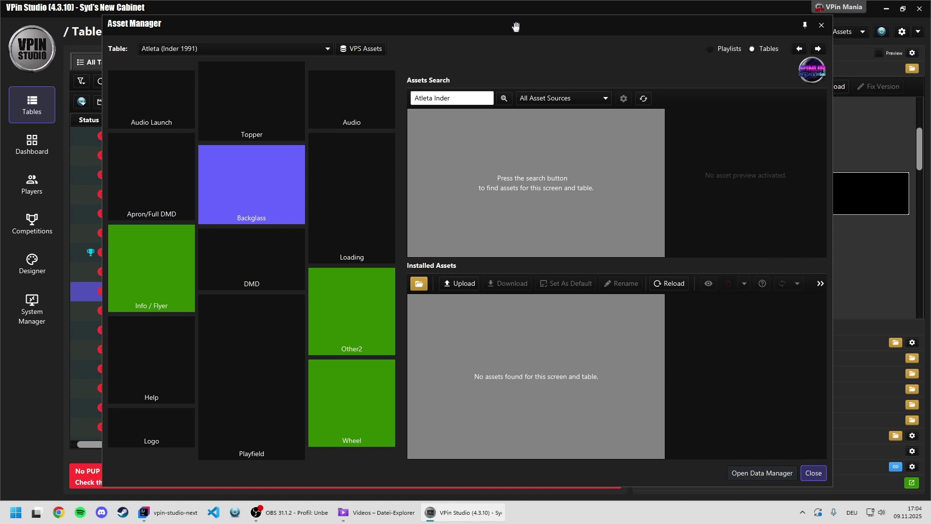
pyautogui.click(335, 386)
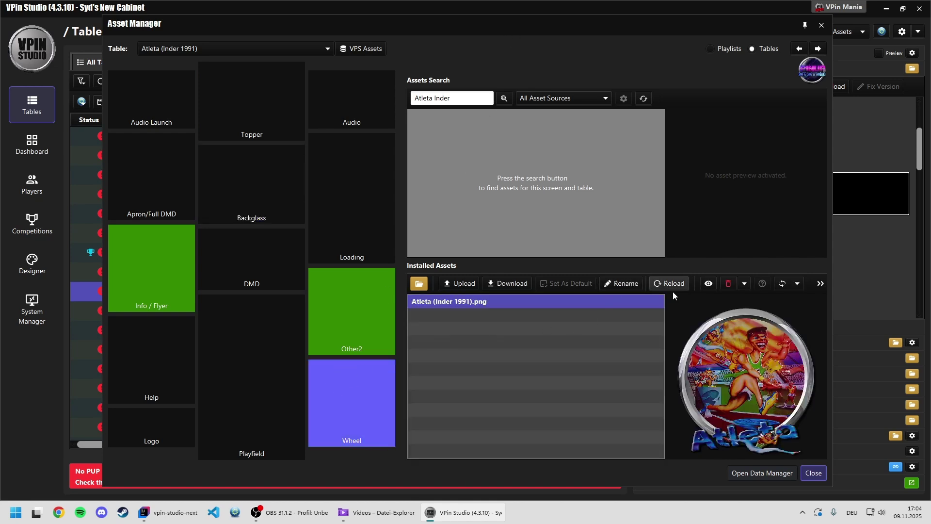
pyautogui.click(728, 284)
pyautogui.click(542, 226)
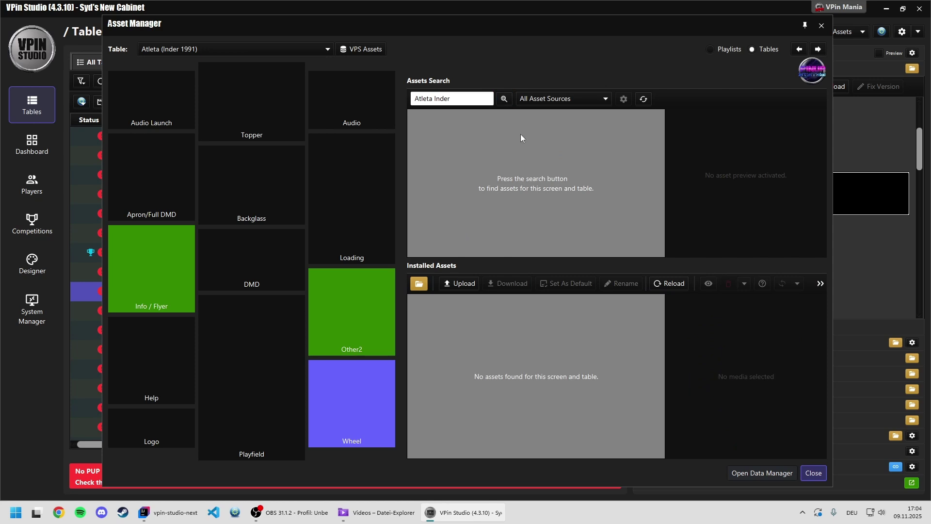
# Step: Search wheel assets for "Atleta Inder", download "Atleta Inder (1991).png" and close the Asset Manager
pyautogui.click(480, 117)
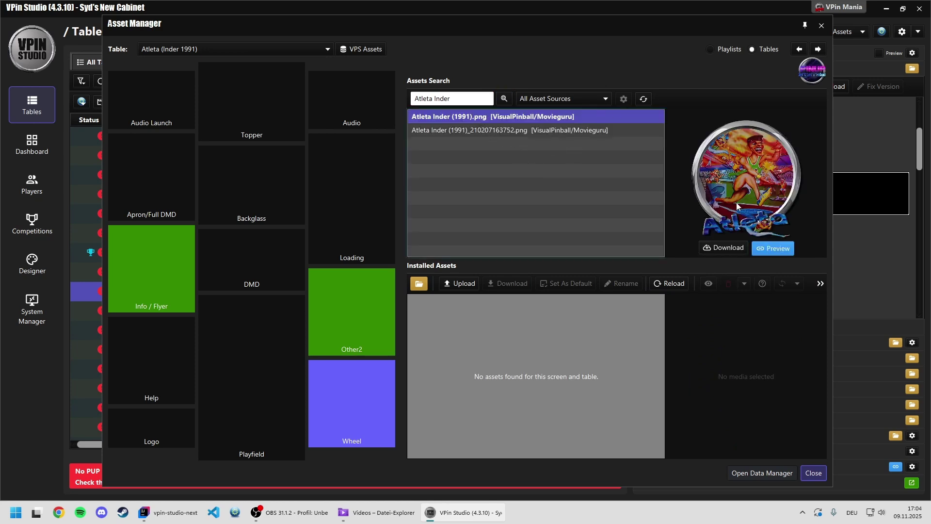
pyautogui.click(728, 249)
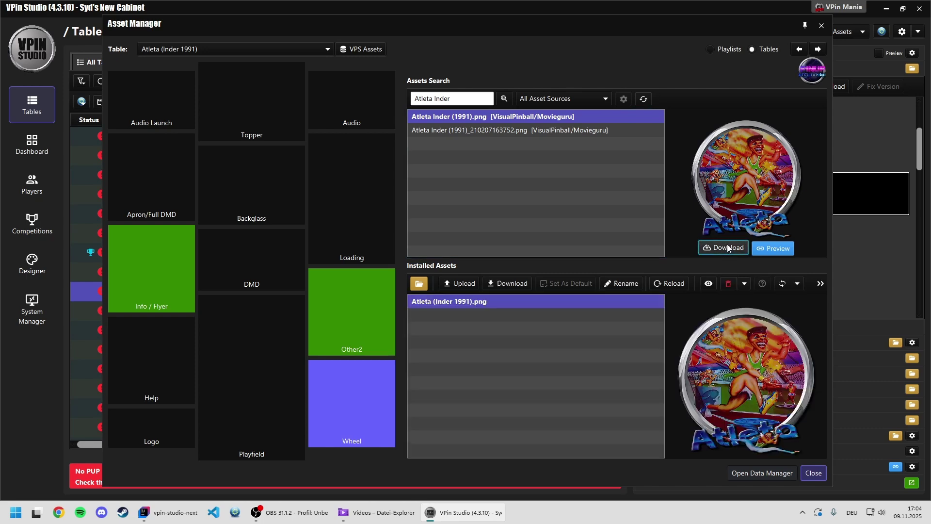
pyautogui.click(814, 473)
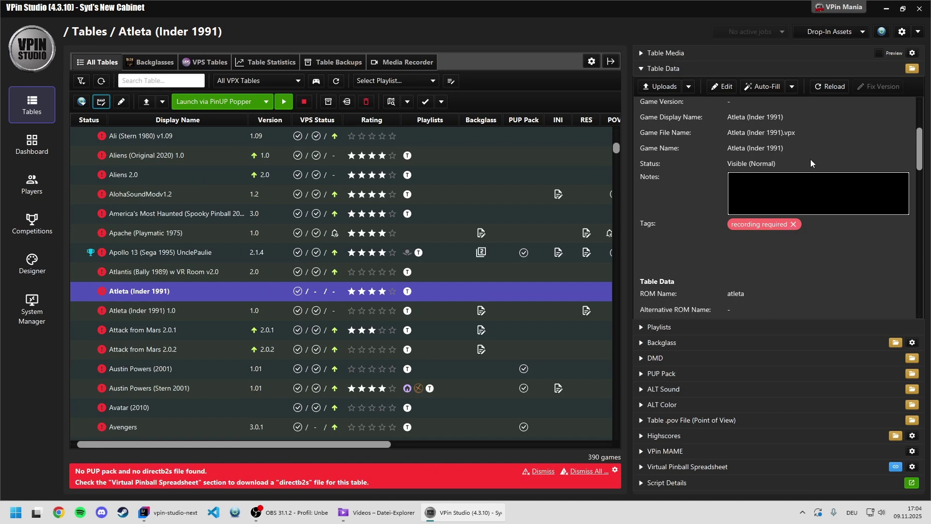
# Step: Replace the "table replaced" auto-tagging tag in the Table Validators preferences with "recording required"
pyautogui.click(899, 34)
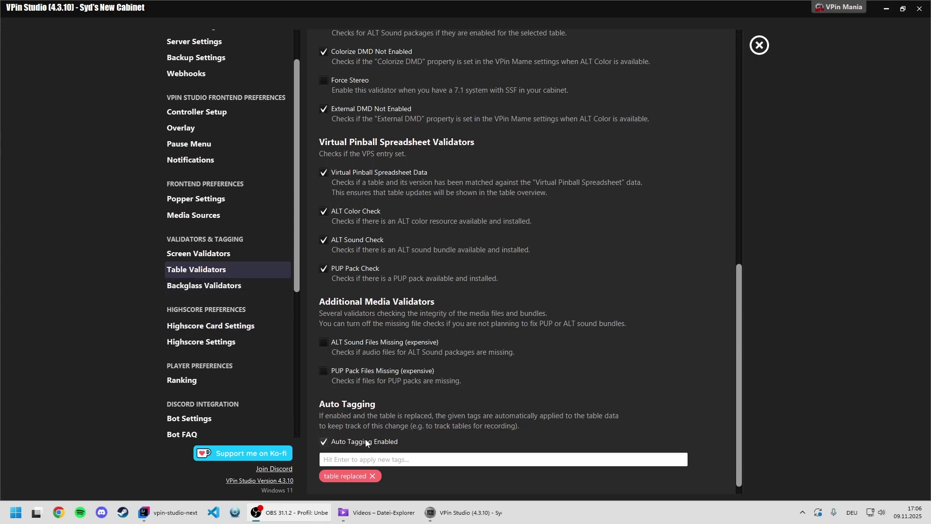
pyautogui.click(373, 476)
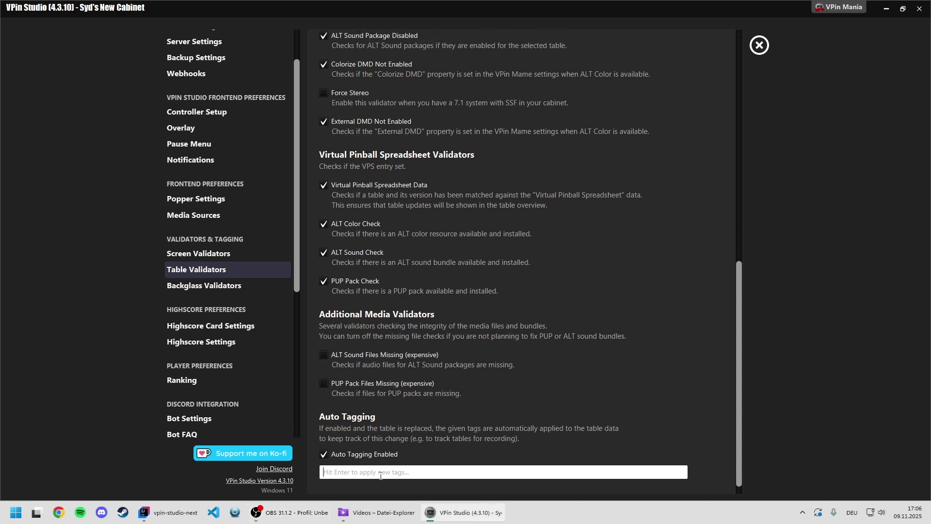
pyautogui.write('rec')
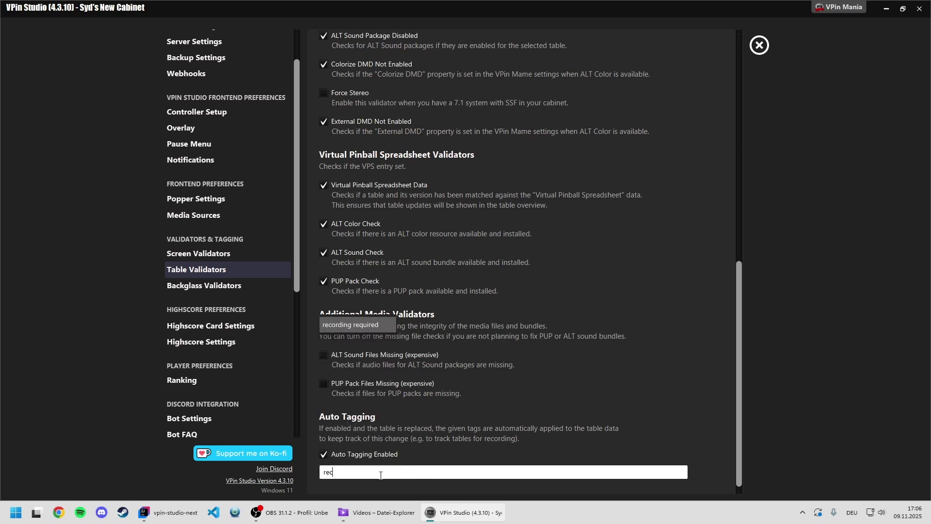
pyautogui.press('Return')
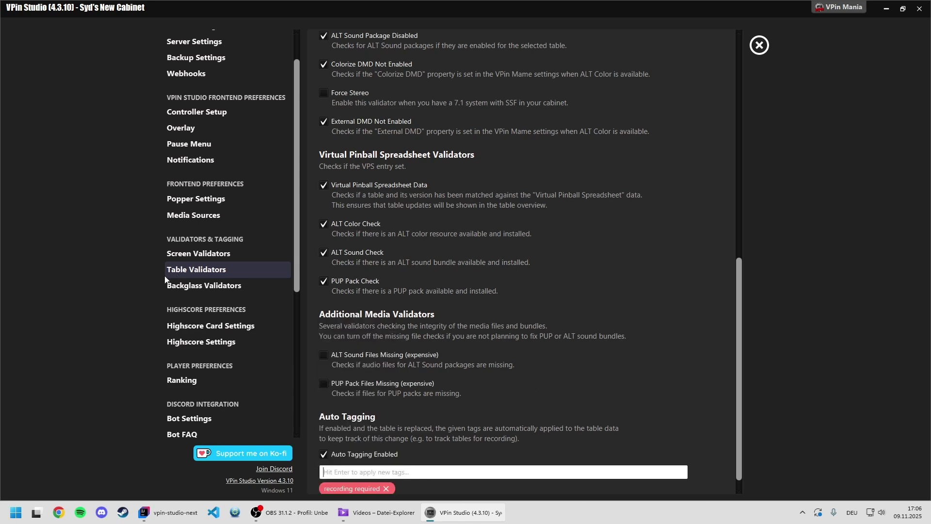
# Step: Replace the "backglass changed" auto-tagging tag in the Backglass Validators preferences with "recording required" and close the preferences
pyautogui.click(186, 287)
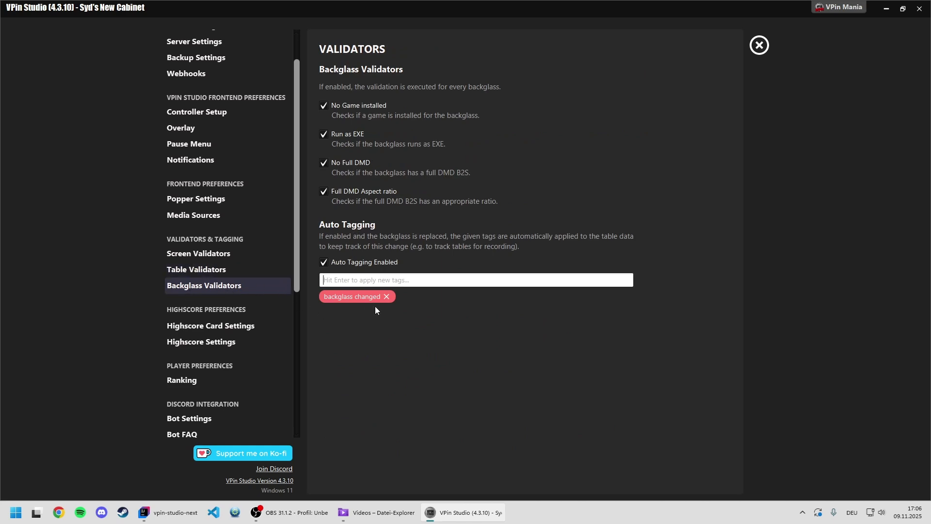
pyautogui.click(387, 297)
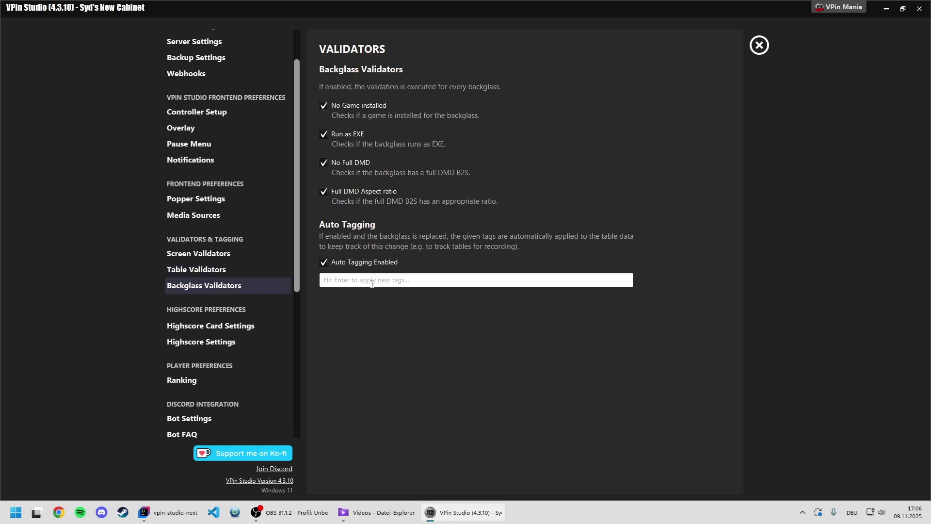
pyautogui.click(373, 284)
pyautogui.click(352, 343)
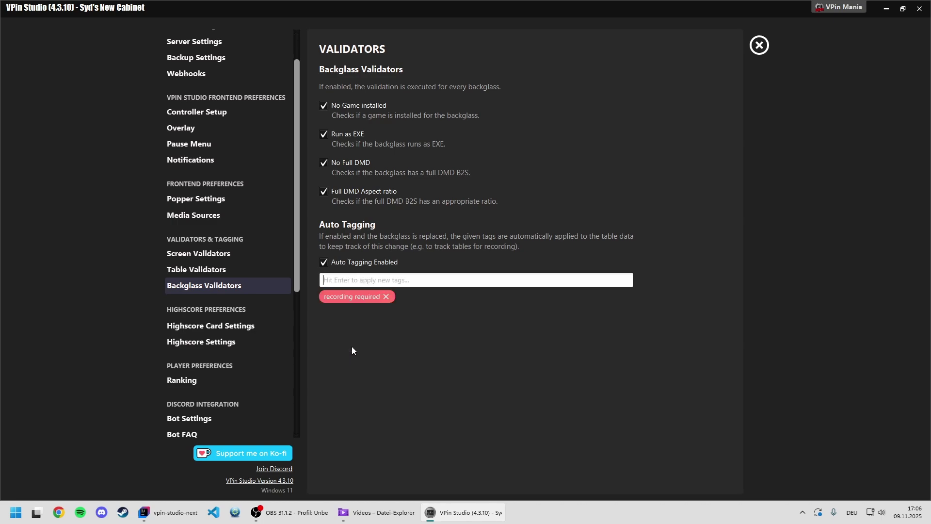
pyautogui.click(759, 46)
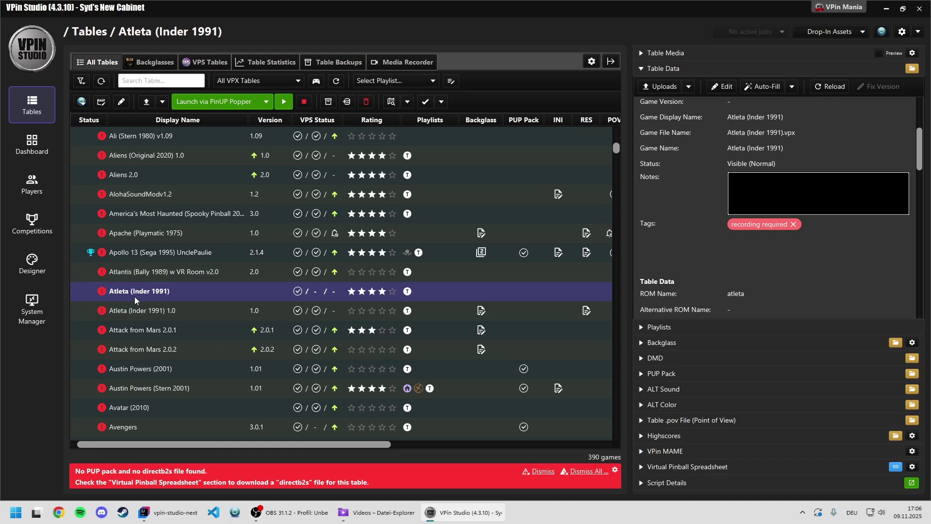
# Step: Remove the tag from Atleta (Inder 1991) and upload the drop-in backglass "2 in 1. .directb2s" to it, moving the source file to the trash
pyautogui.click(793, 225)
pyautogui.click(830, 33)
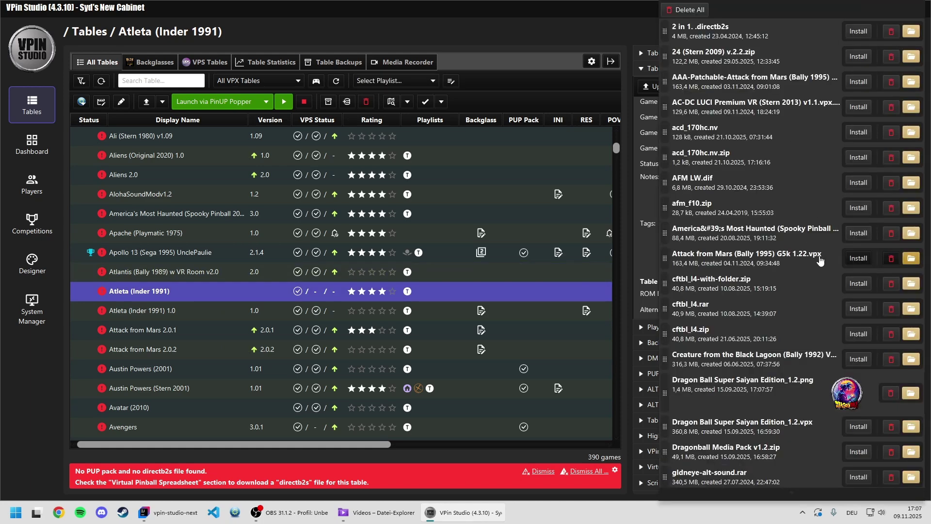
pyautogui.moveTo(716, 32); pyautogui.dragTo(383, 300)
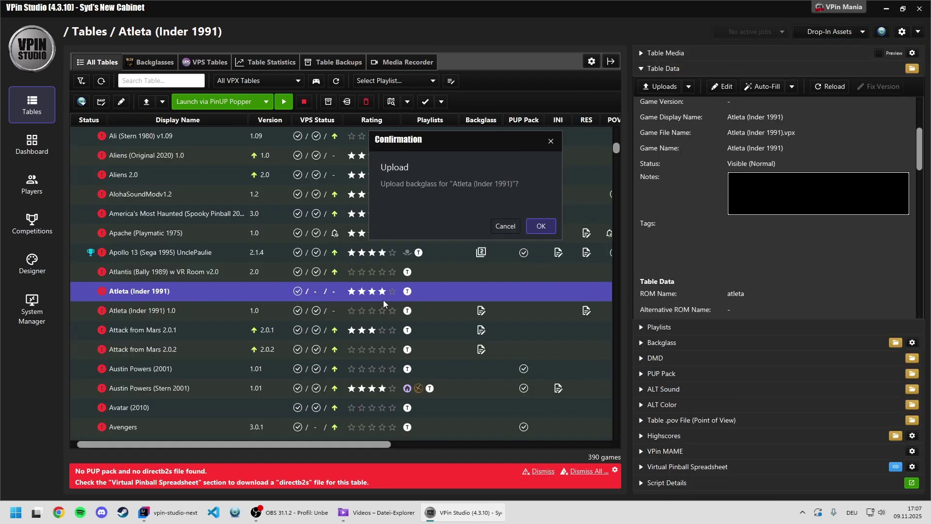
pyautogui.click(542, 228)
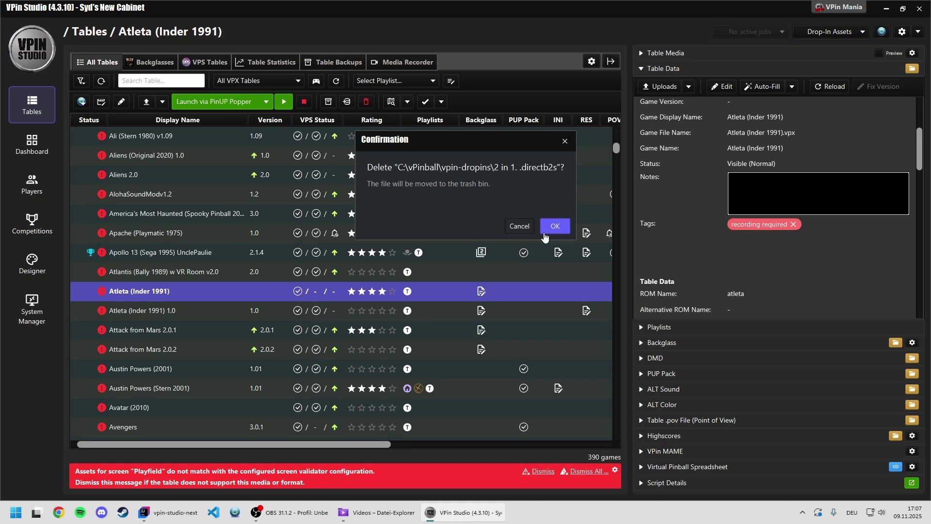
pyautogui.click(542, 229)
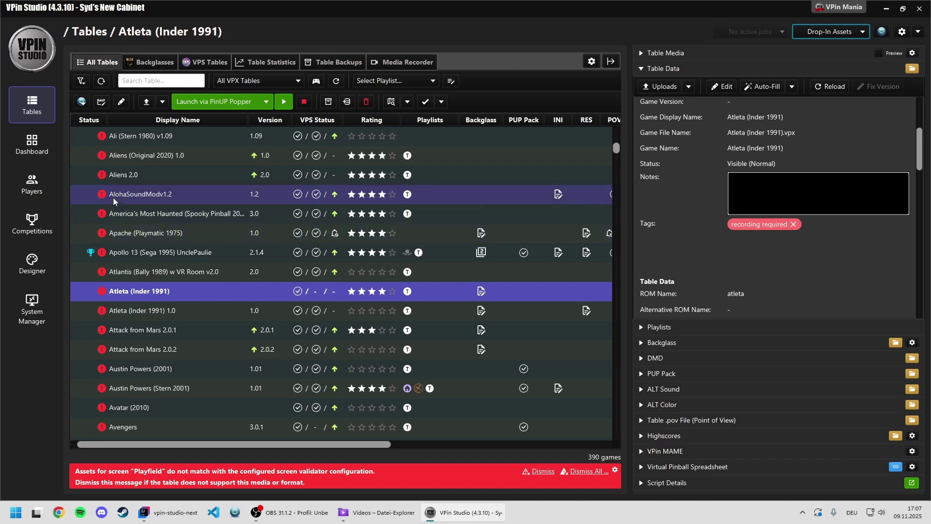
# Step: Open the table filters at the Tags Filter
pyautogui.click(77, 85)
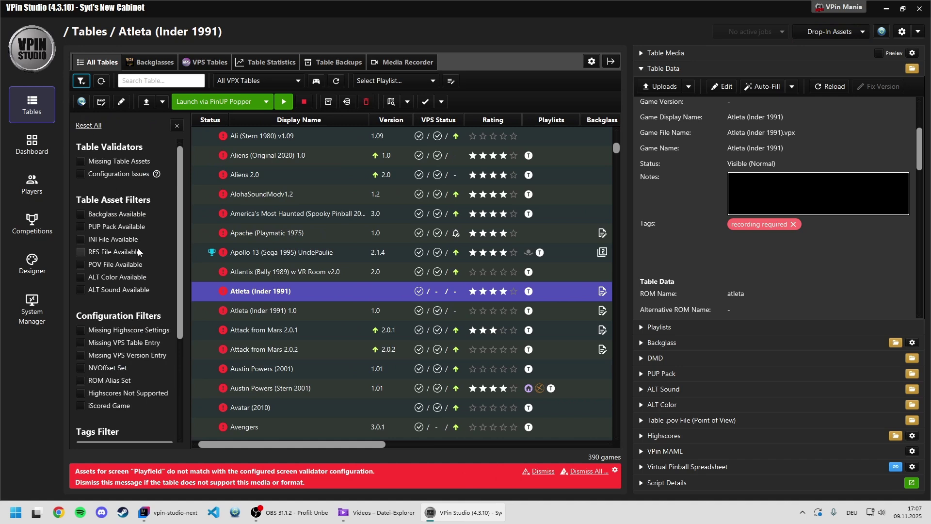
pyautogui.scroll(-3, 135, 257)
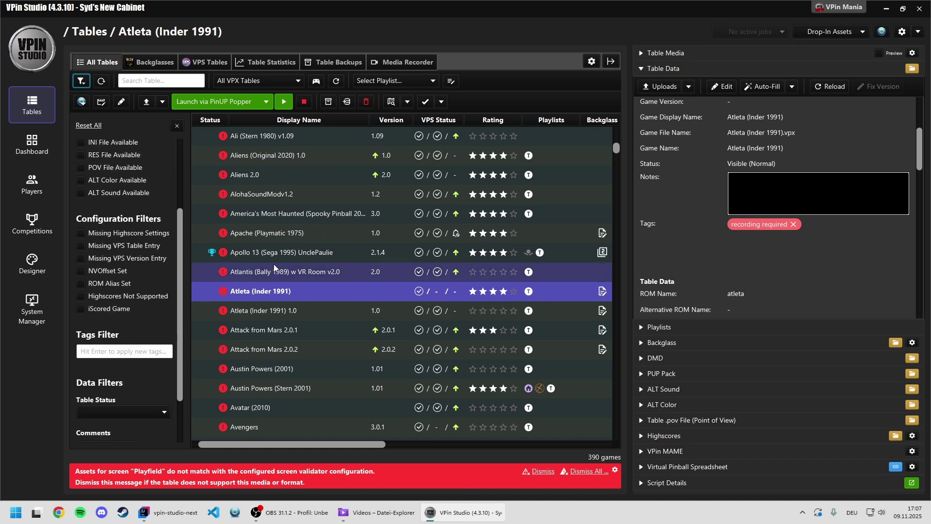